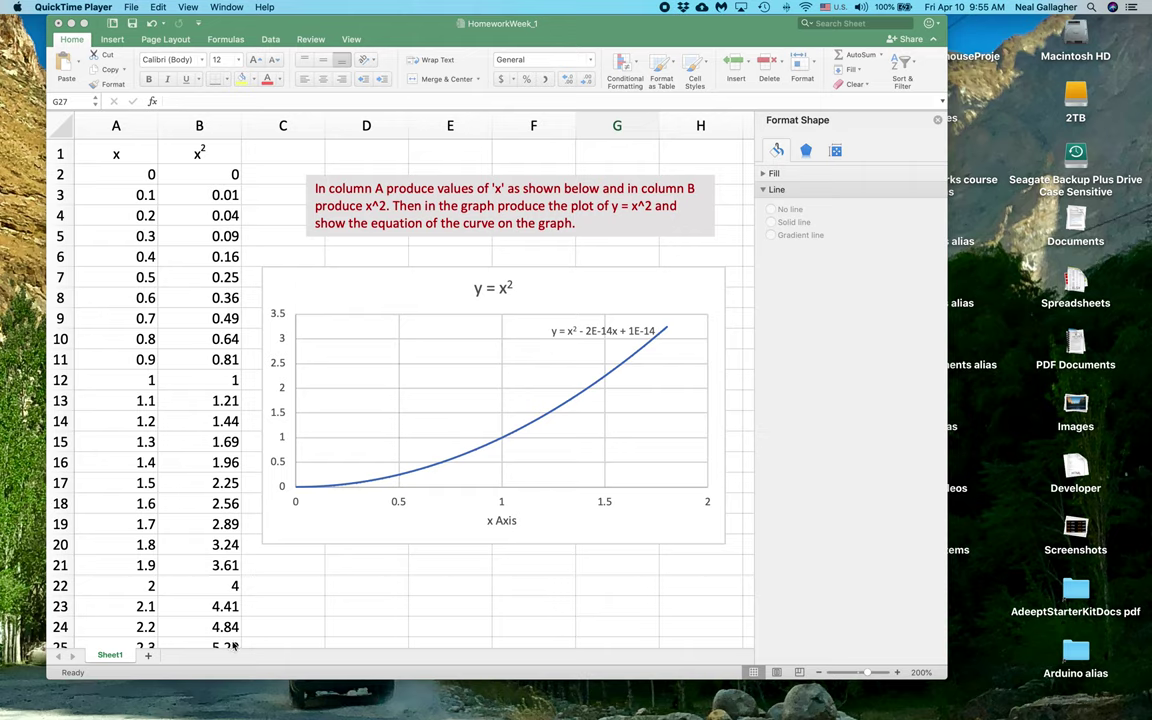
Open the formatting options of the trendline in the y = x² chart to review its type and equation setting.
click(398, 441)
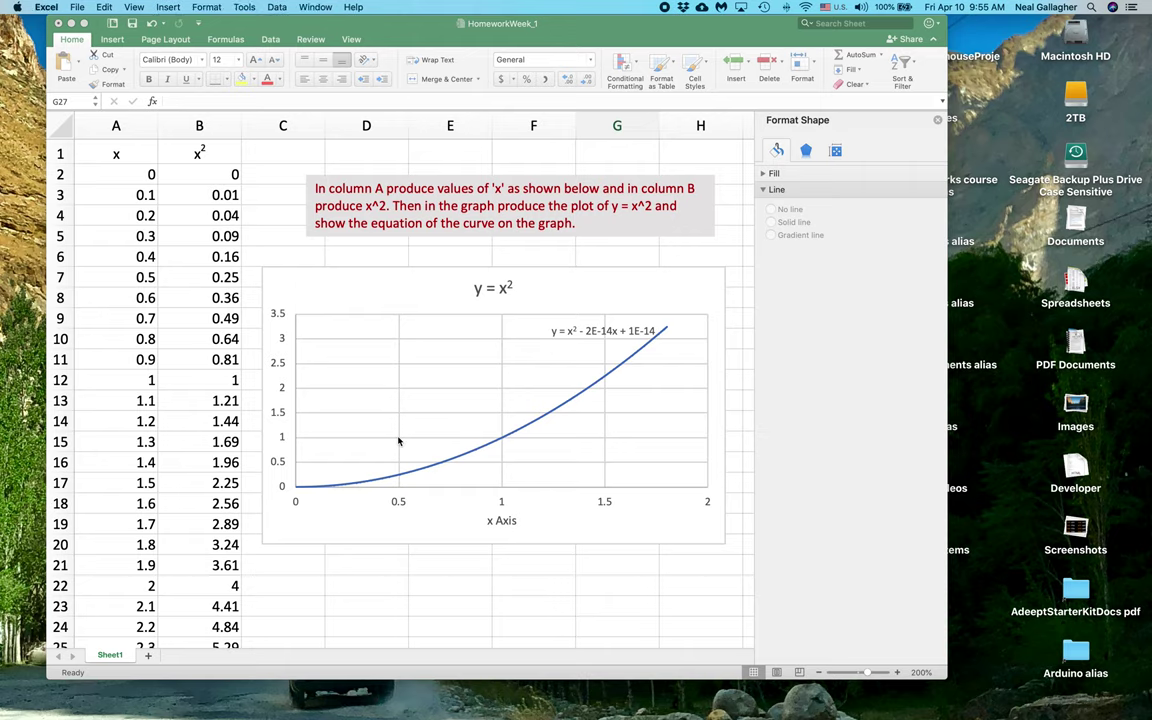
right_click(563, 406)
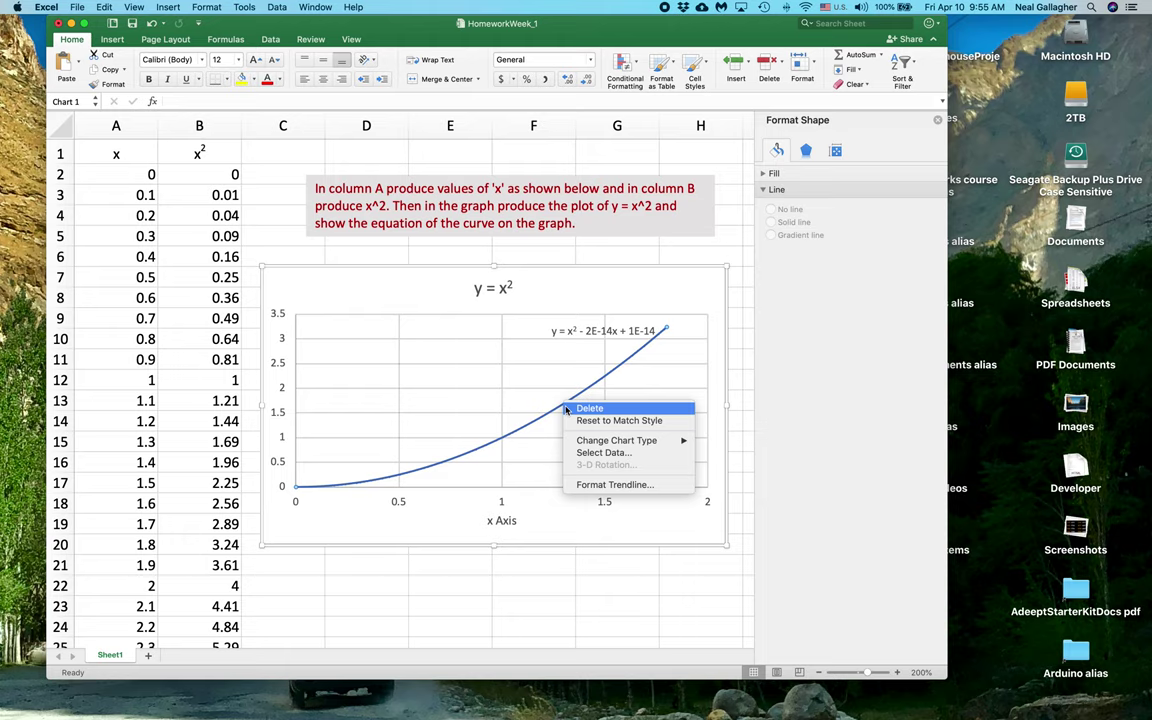
click(496, 382)
double_click(535, 427)
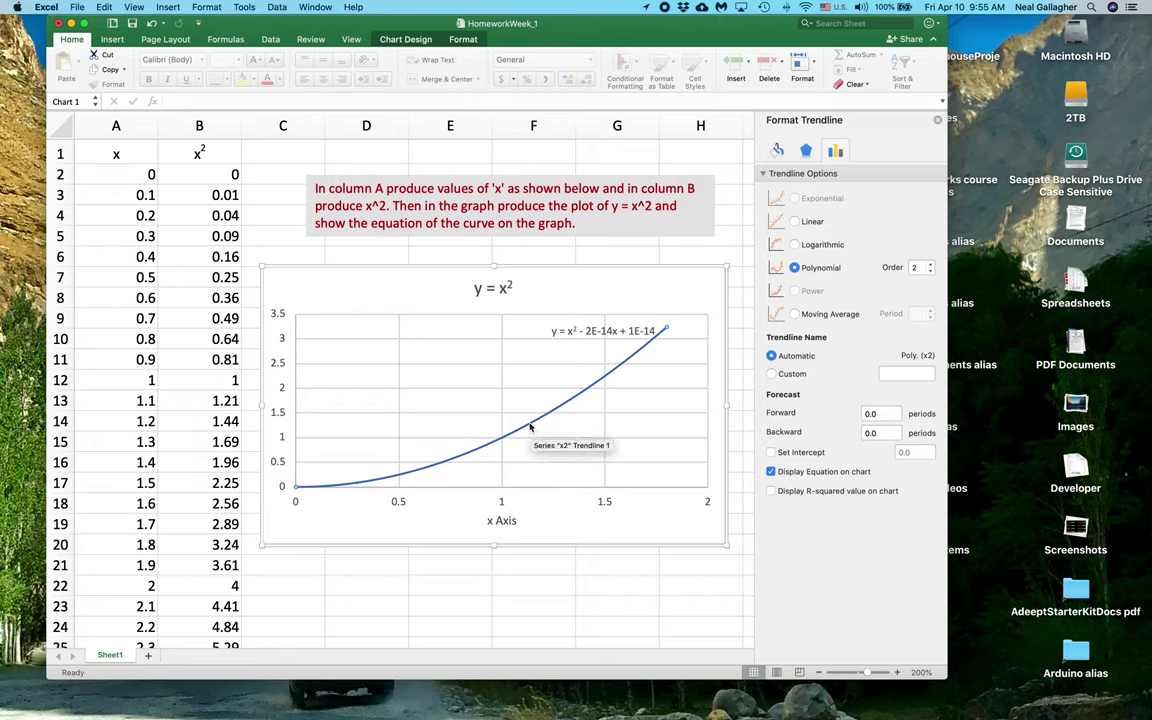
right_click(530, 427)
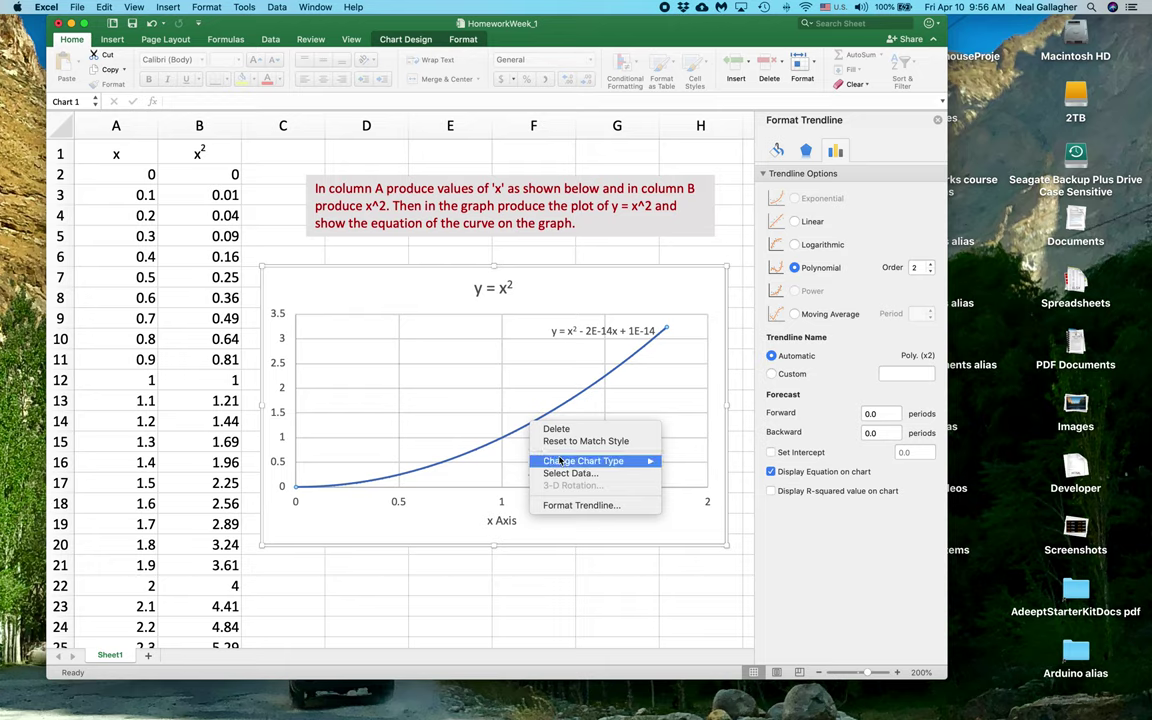
click(505, 294)
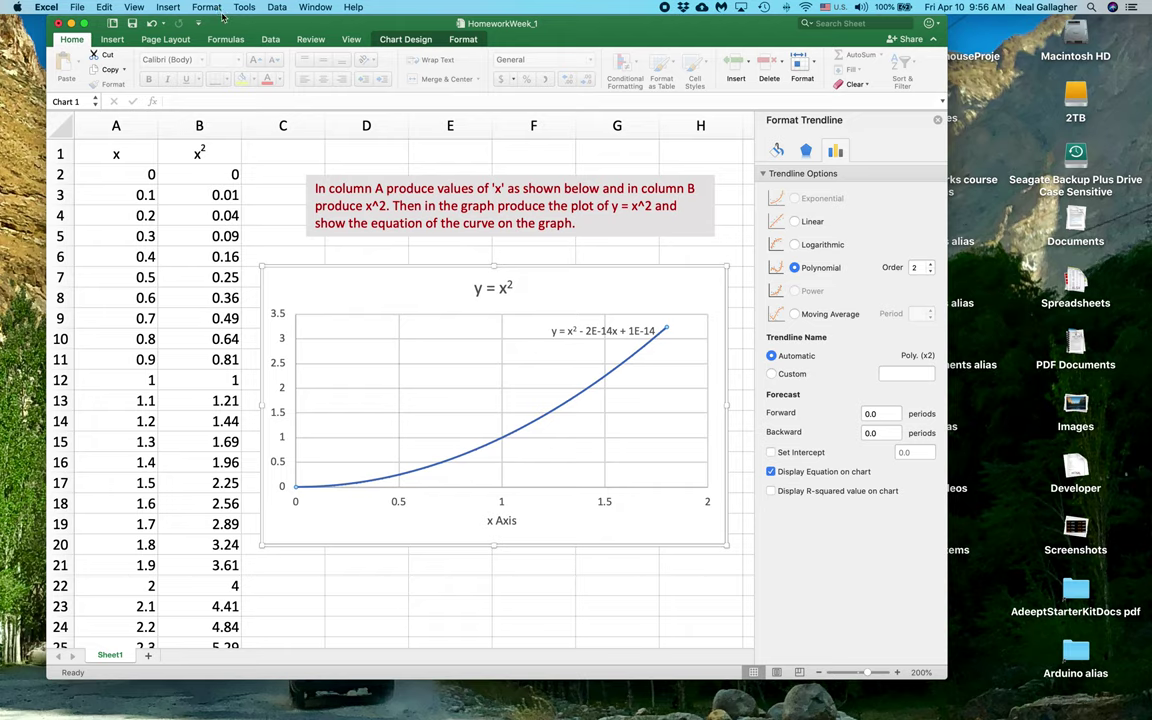
click(205, 8)
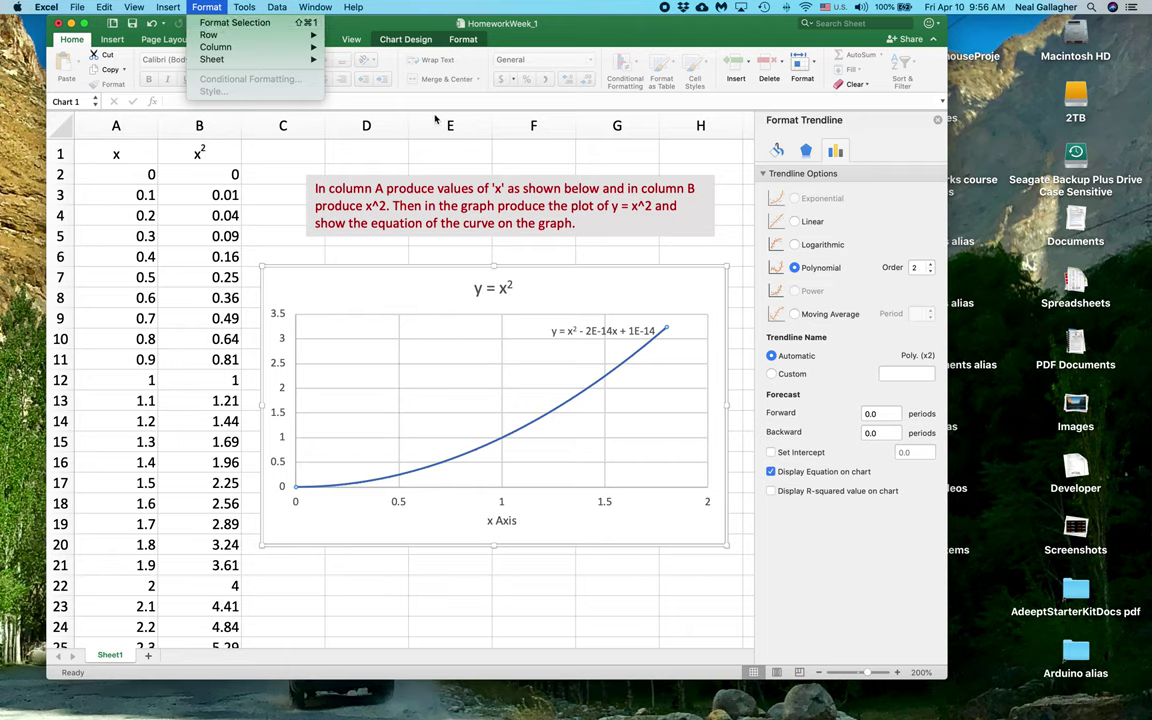
click(532, 37)
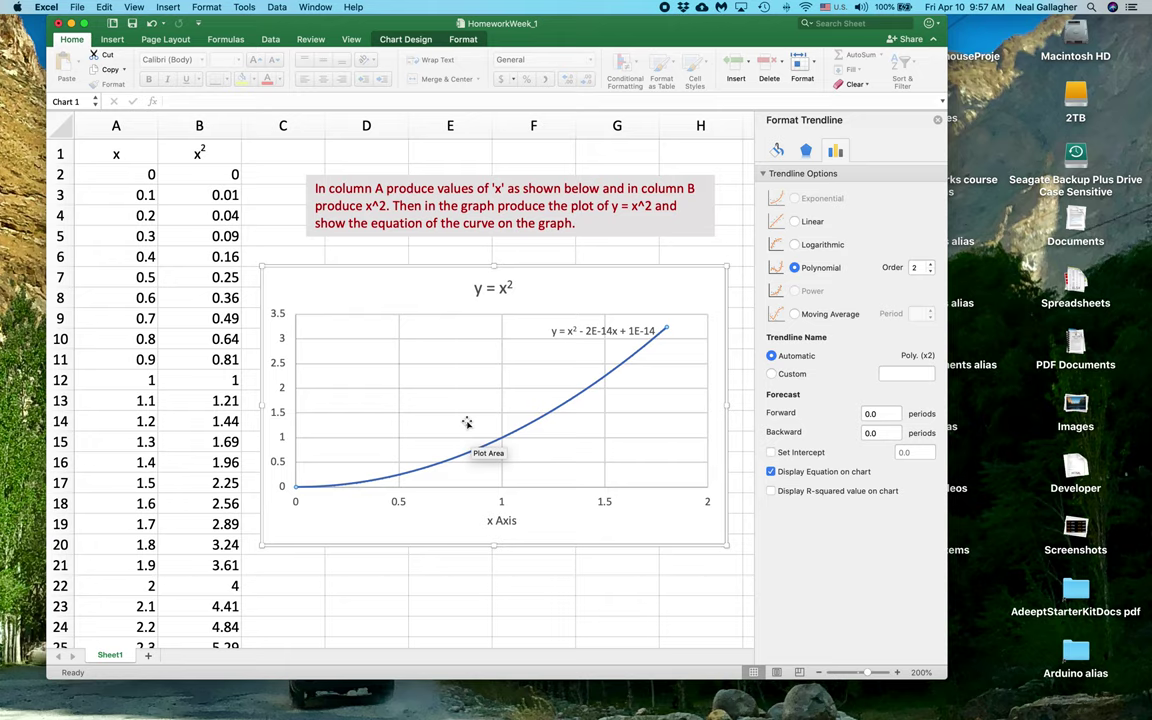
Review the commands and formatting options available for the chart's plot area and for its trendline.
right_click(466, 423)
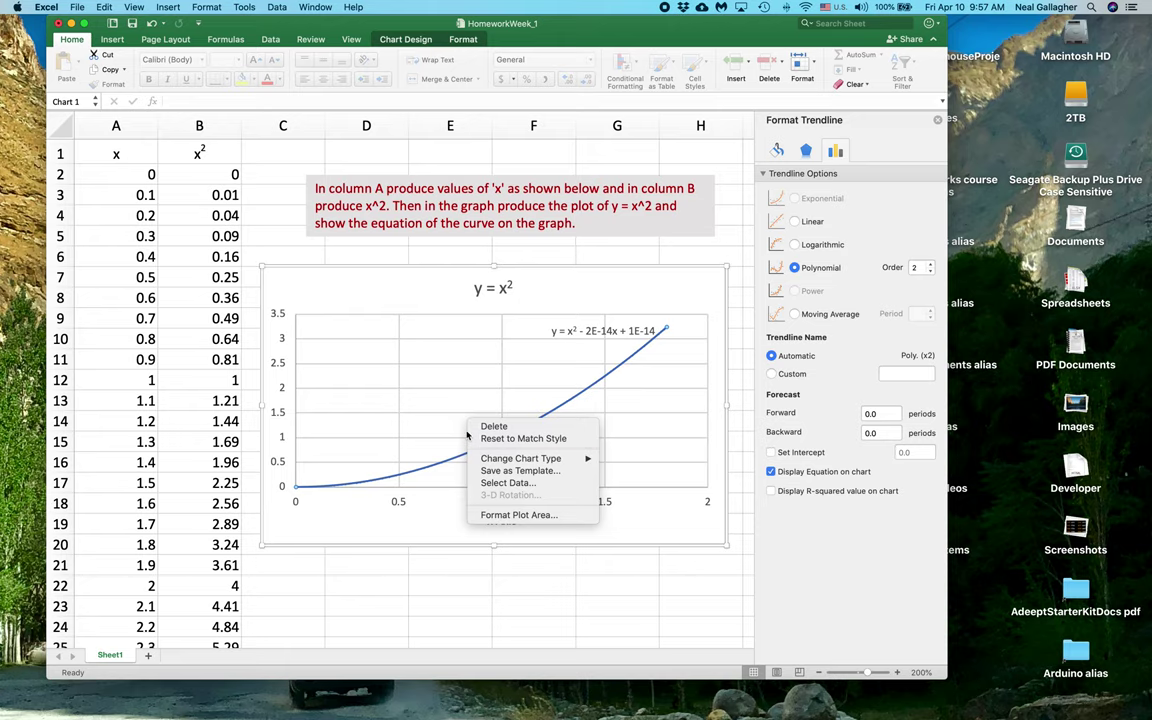
click(400, 368)
click(431, 374)
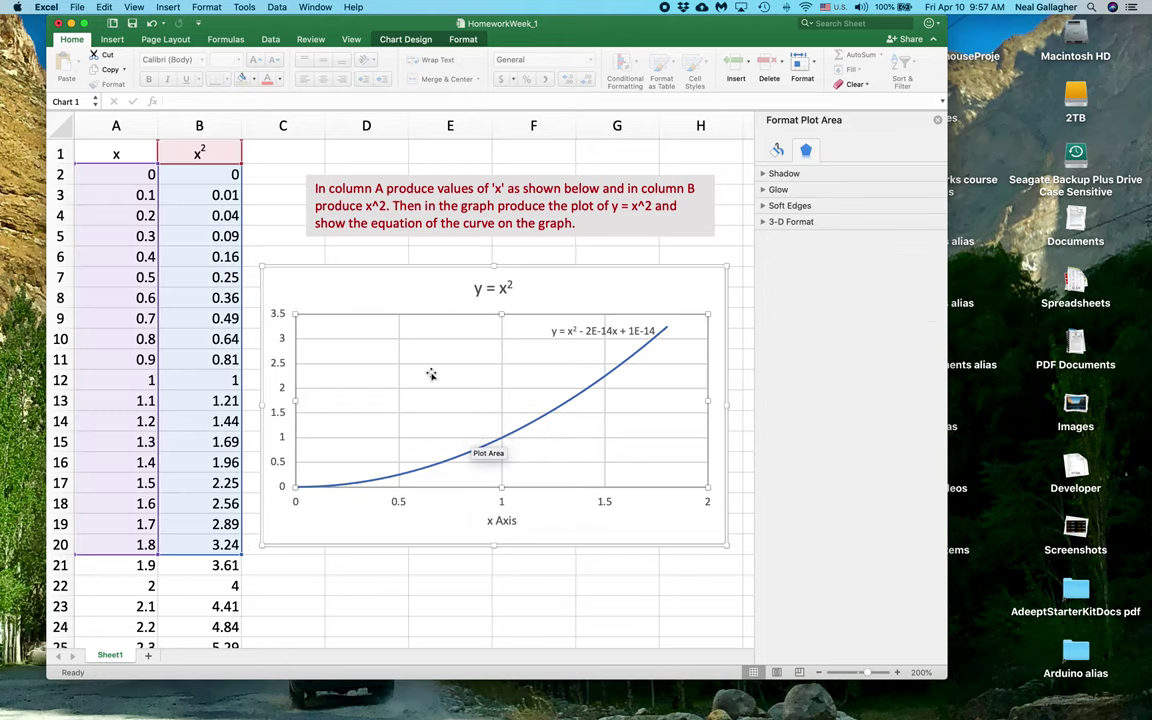
right_click(433, 376)
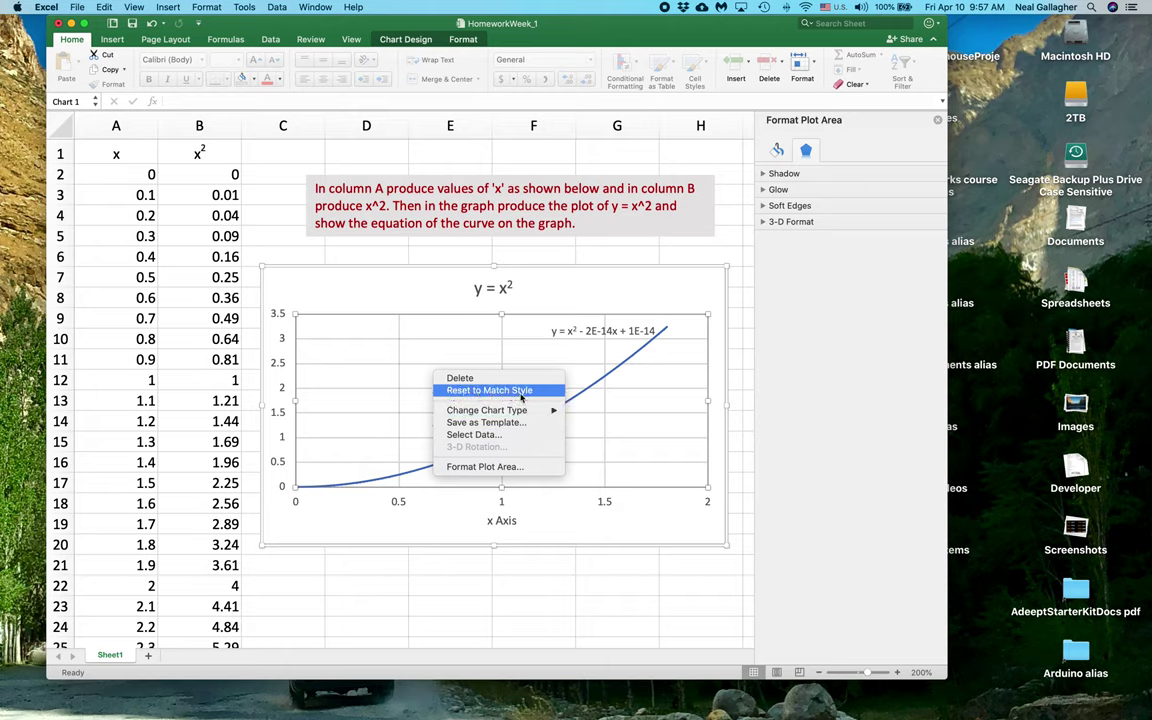
click(420, 350)
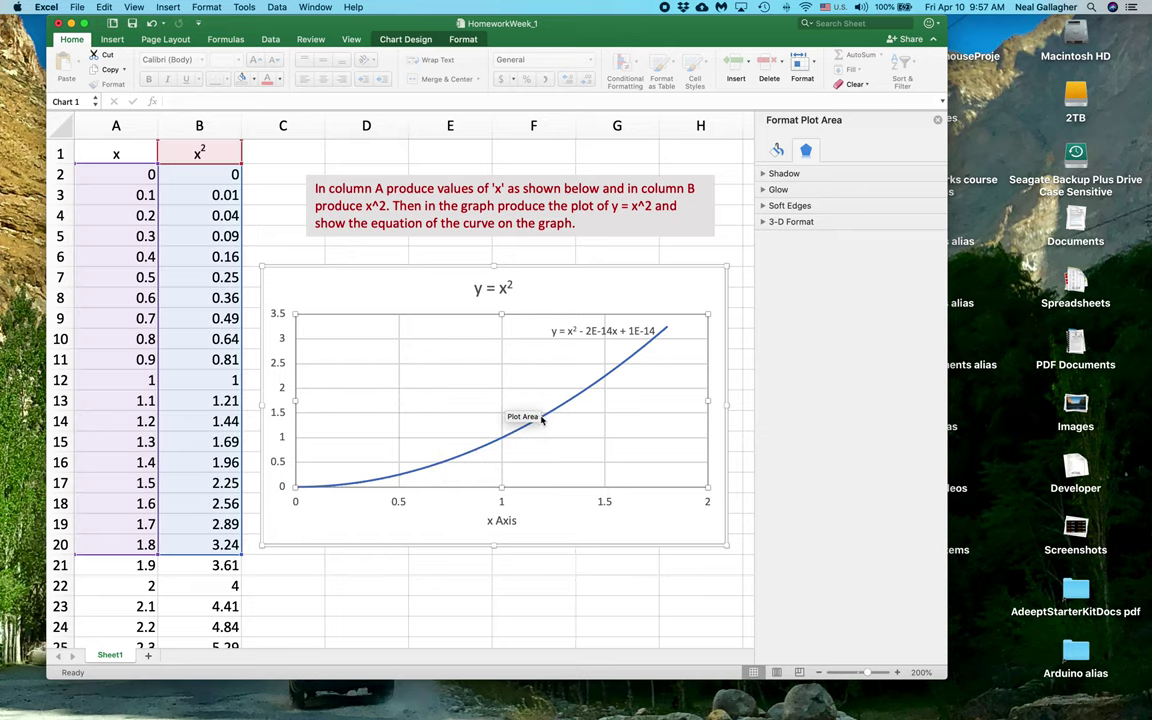
right_click(546, 419)
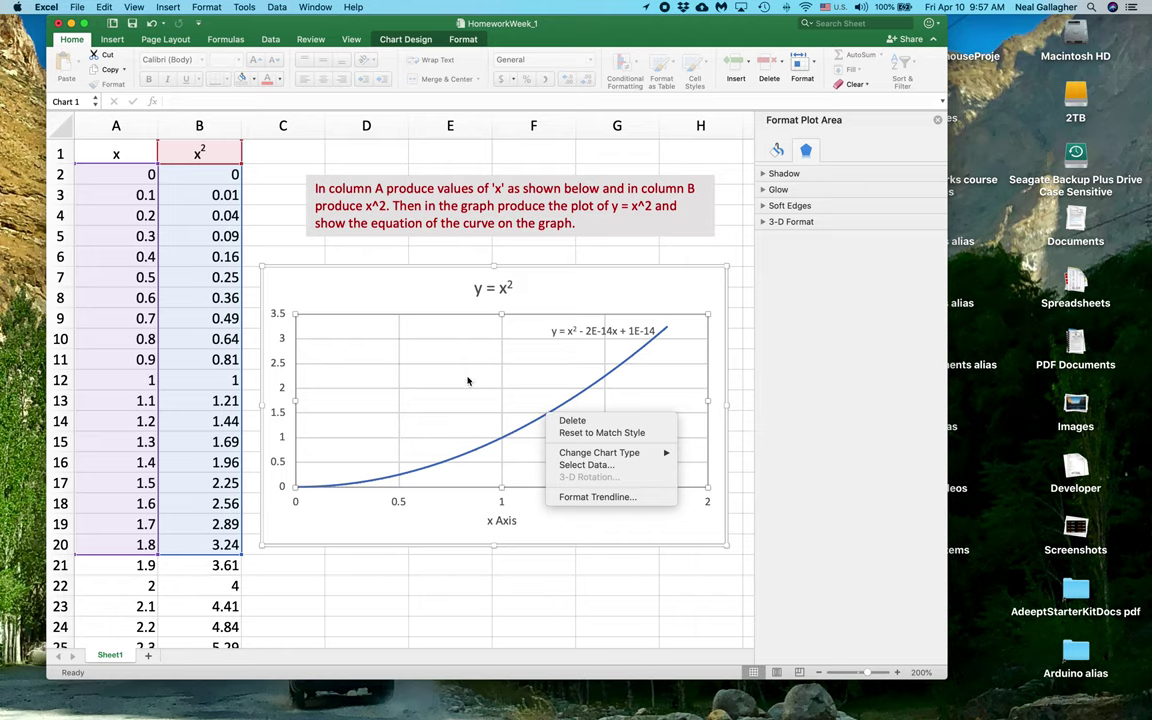
click(597, 496)
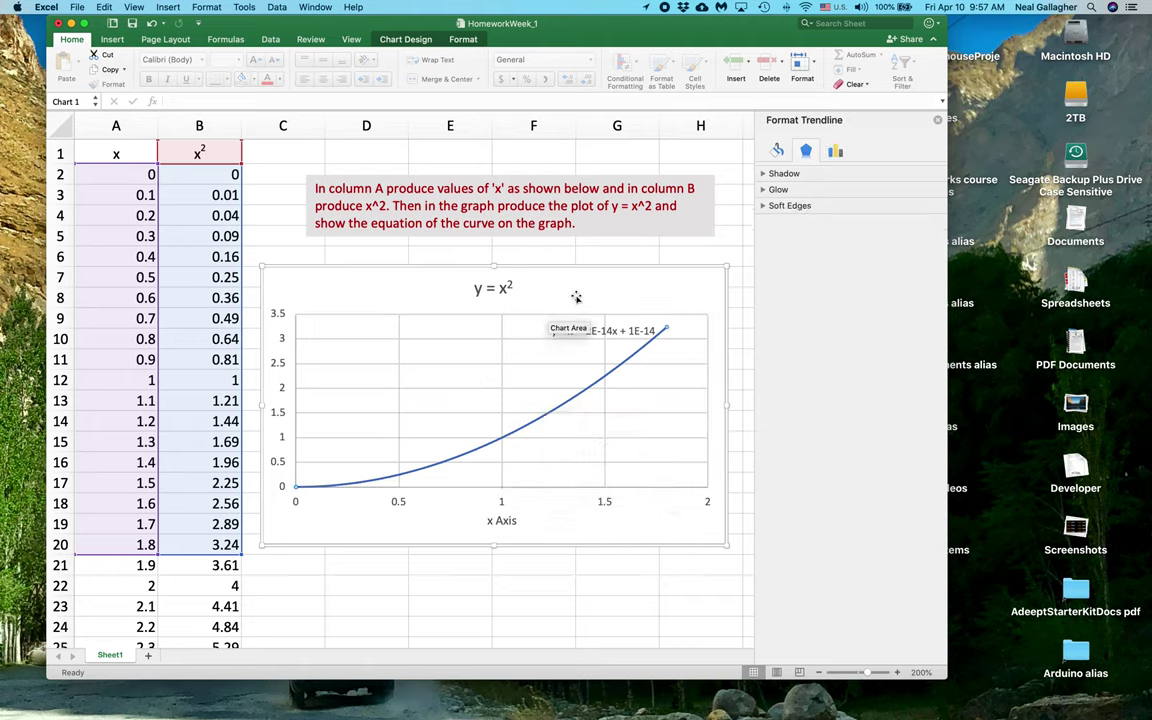
Examine which commands and formatting options are offered for the chart area around the title.
right_click(577, 296)
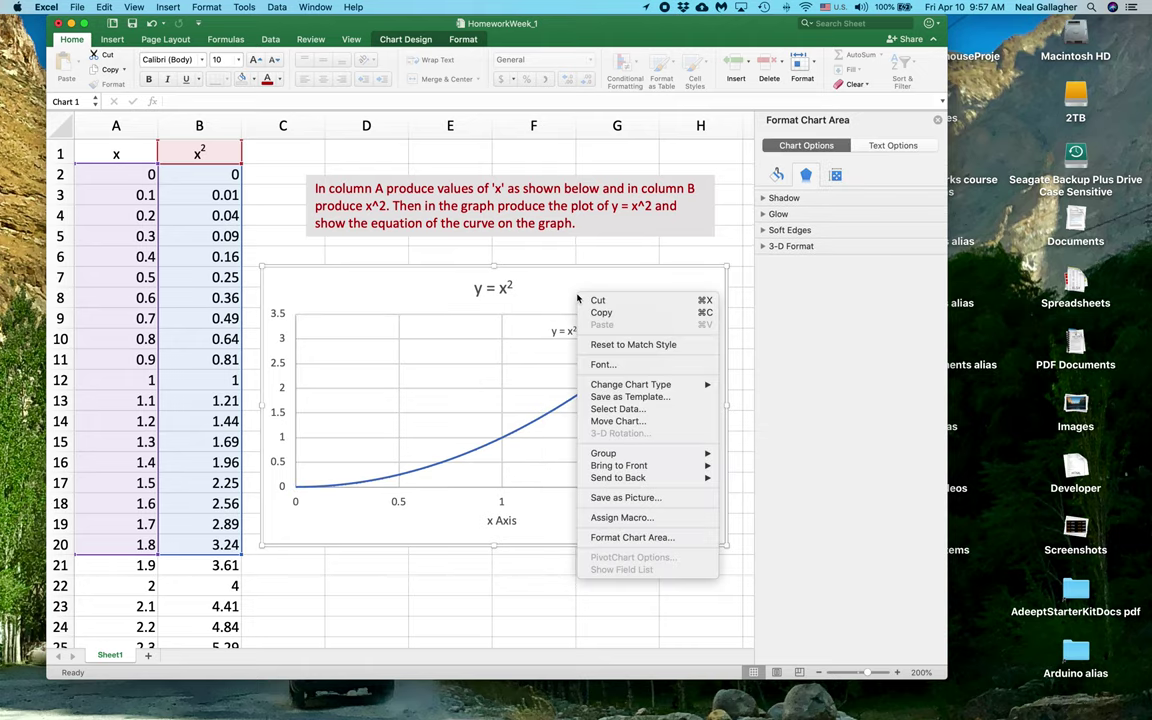
click(577, 296)
right_click(566, 290)
click(558, 292)
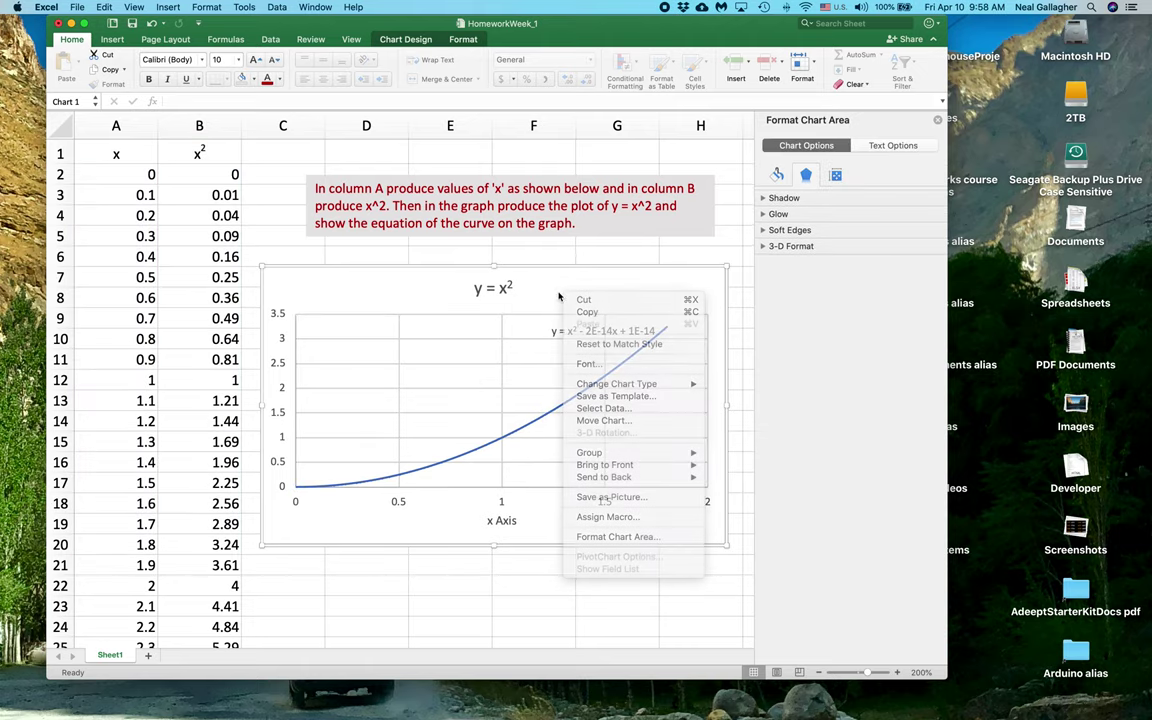
click(558, 292)
right_click(560, 291)
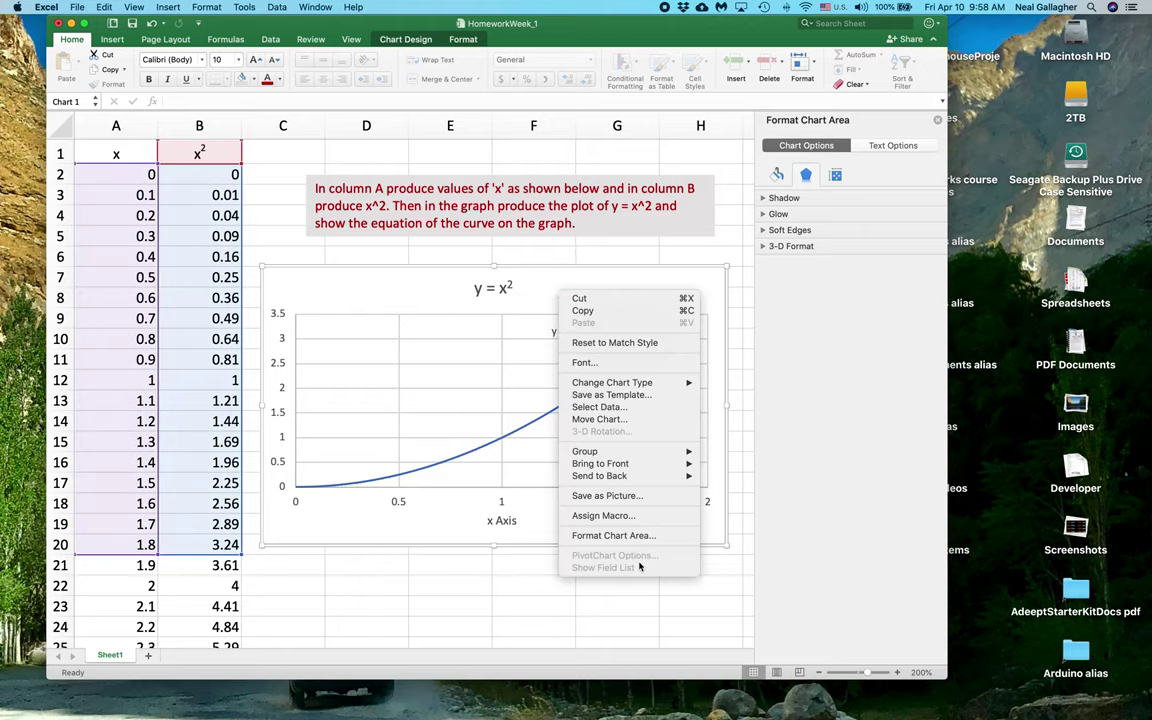
click(460, 331)
right_click(460, 331)
click(577, 294)
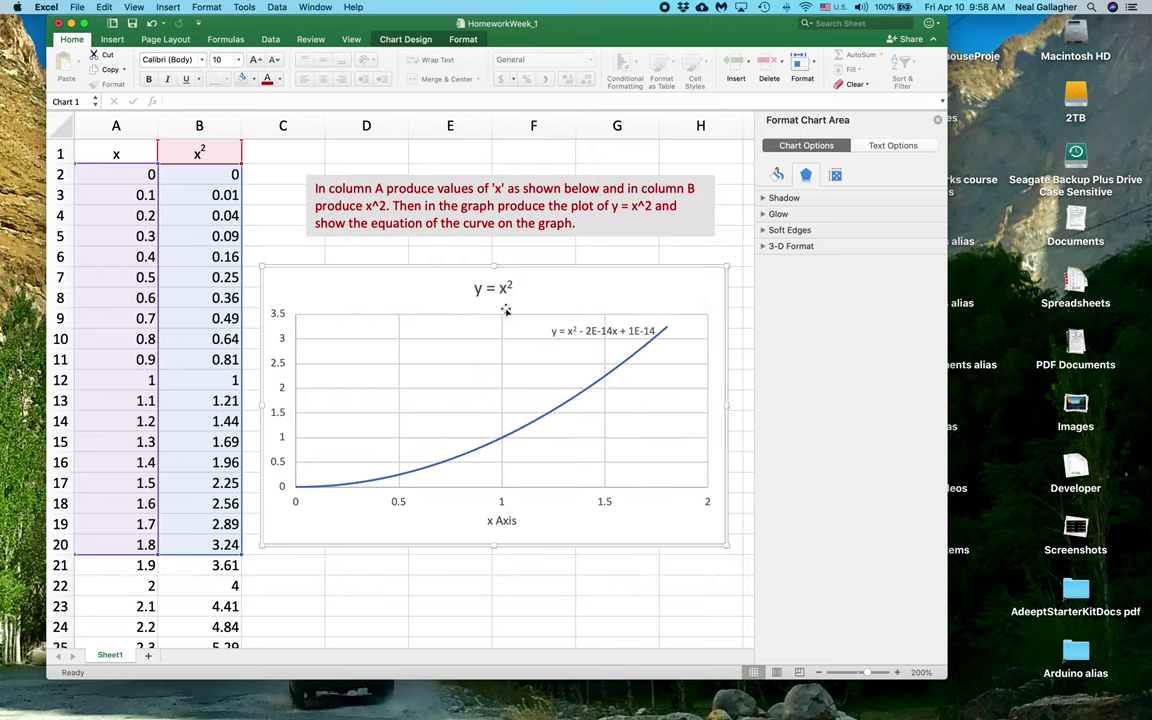
click(577, 294)
right_click(577, 294)
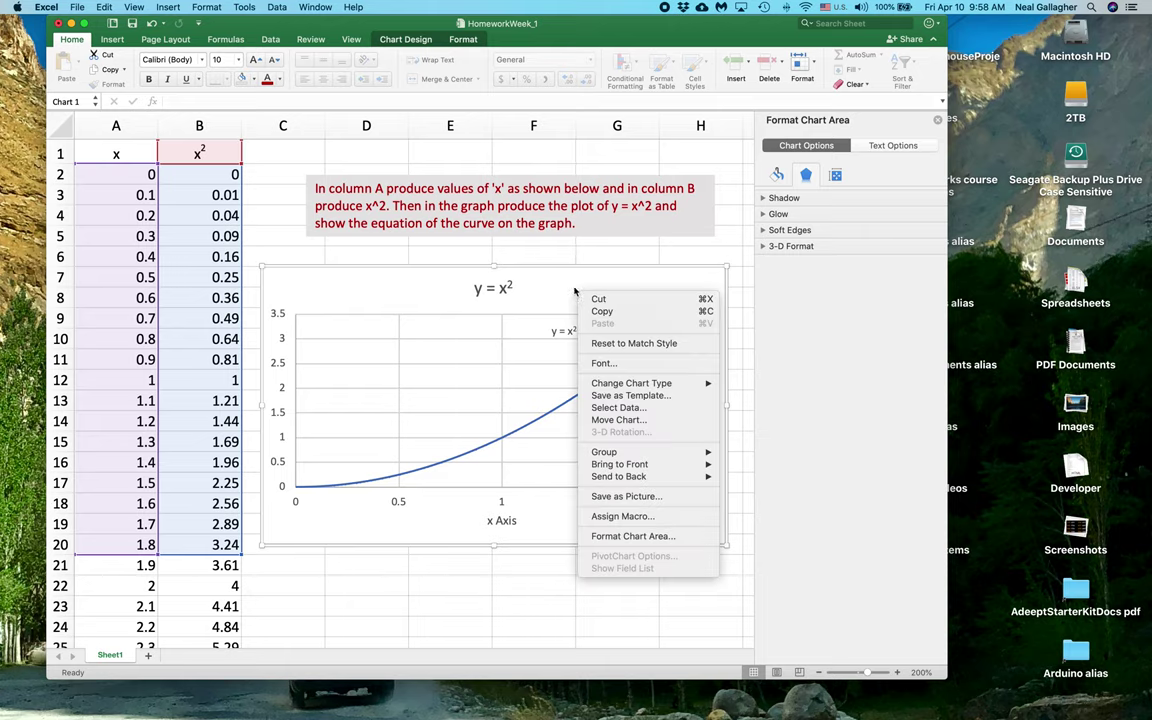
click(557, 259)
right_click(557, 259)
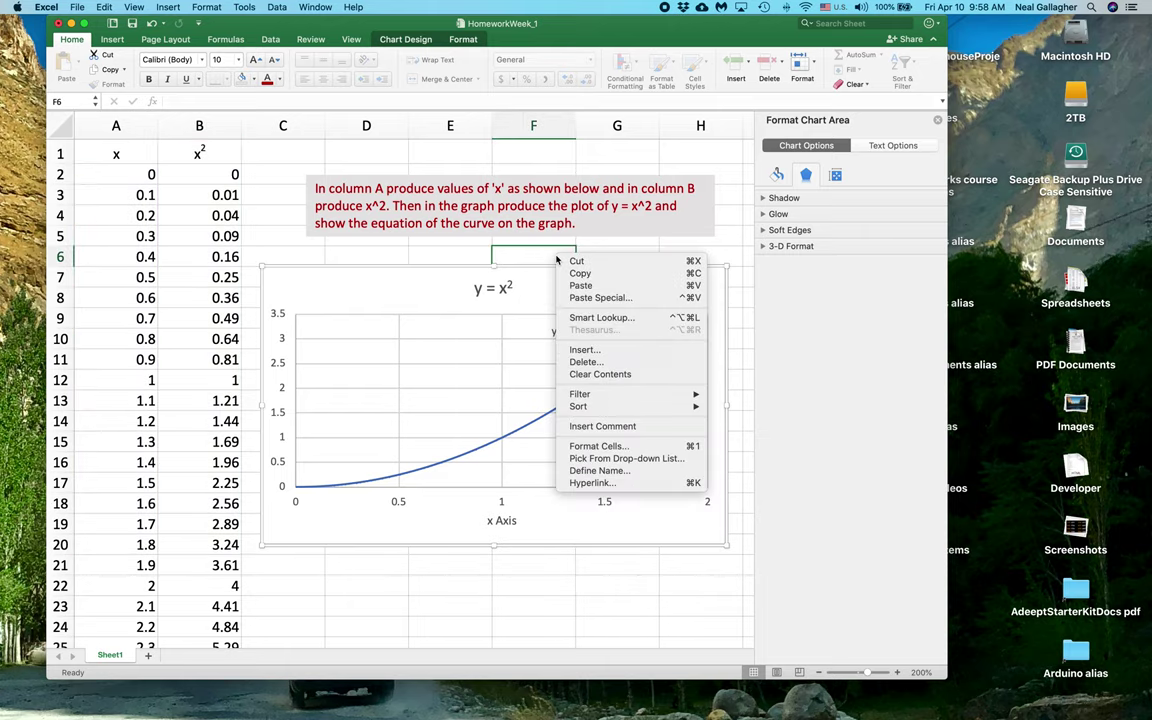
click(557, 259)
right_click(557, 259)
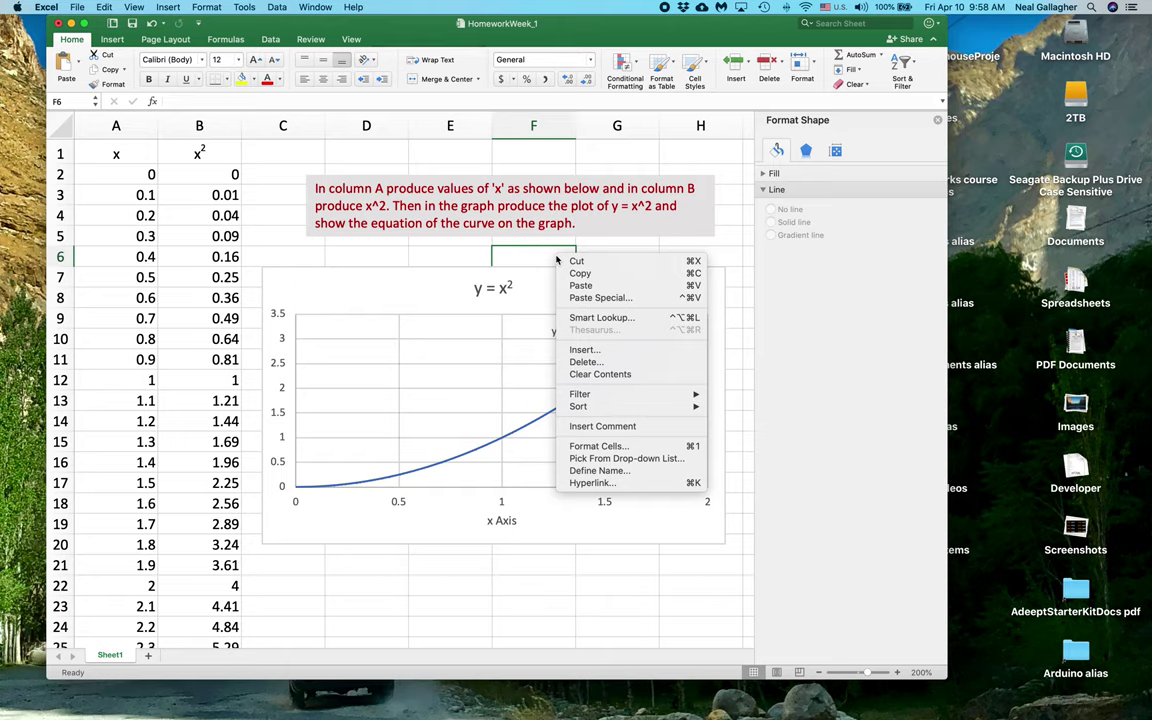
click(600, 470)
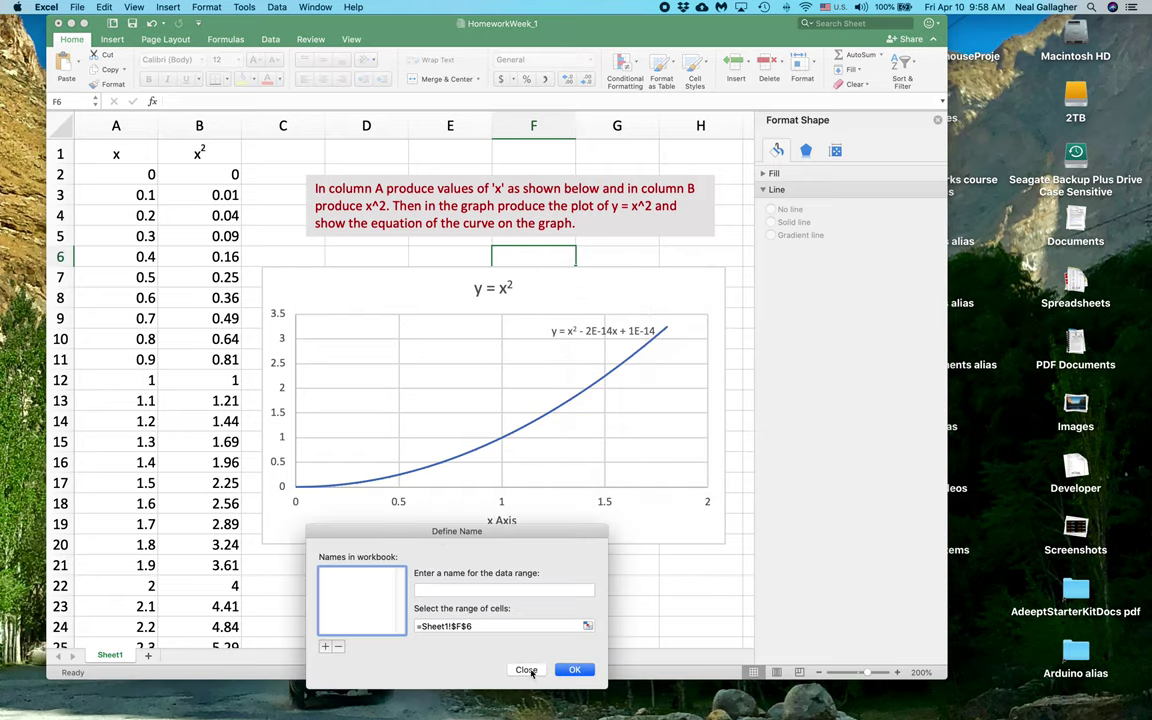
click(527, 669)
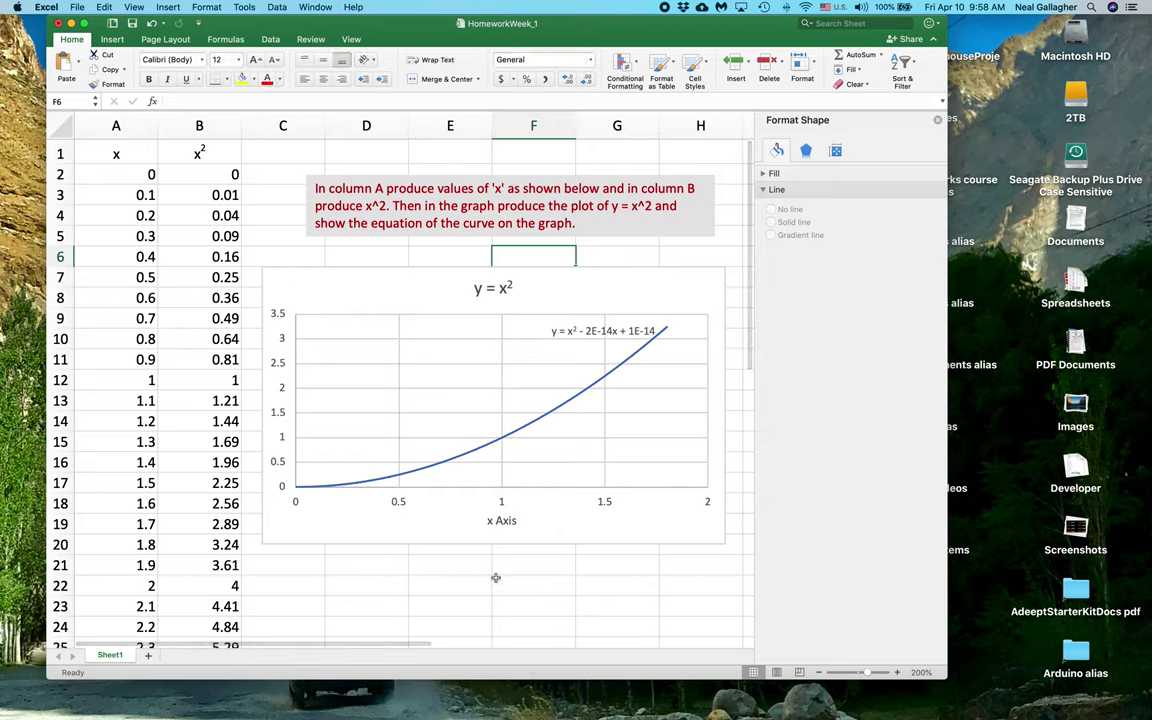
click(265, 216)
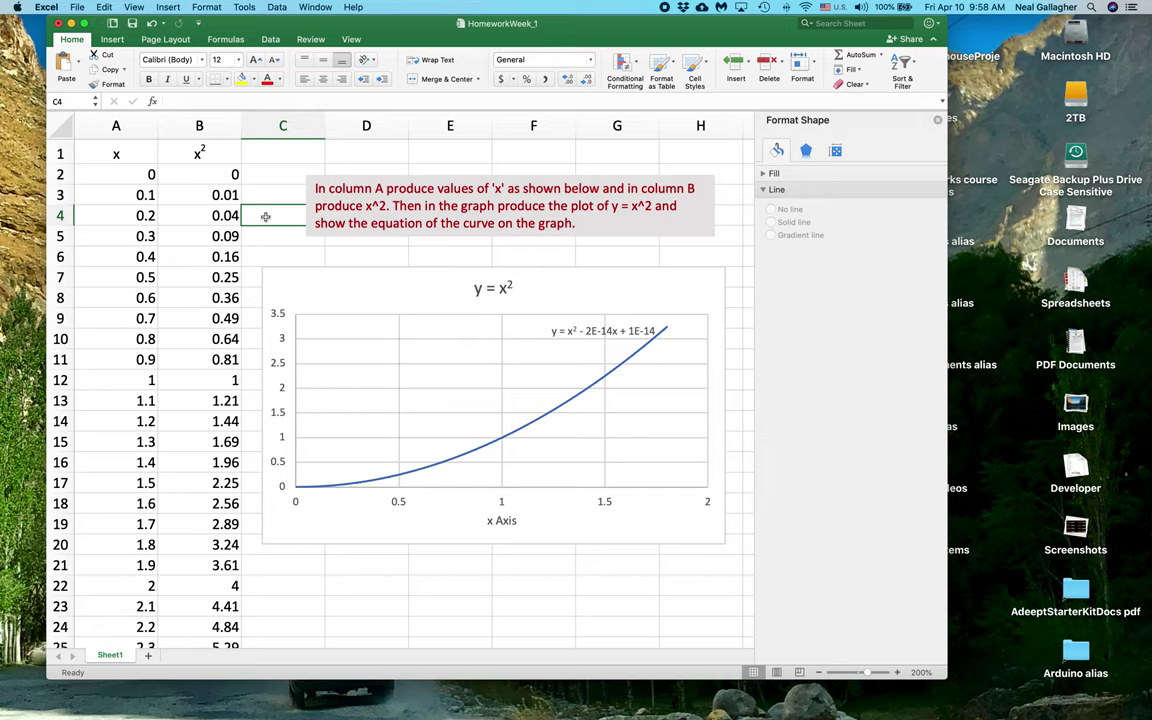
click(390, 592)
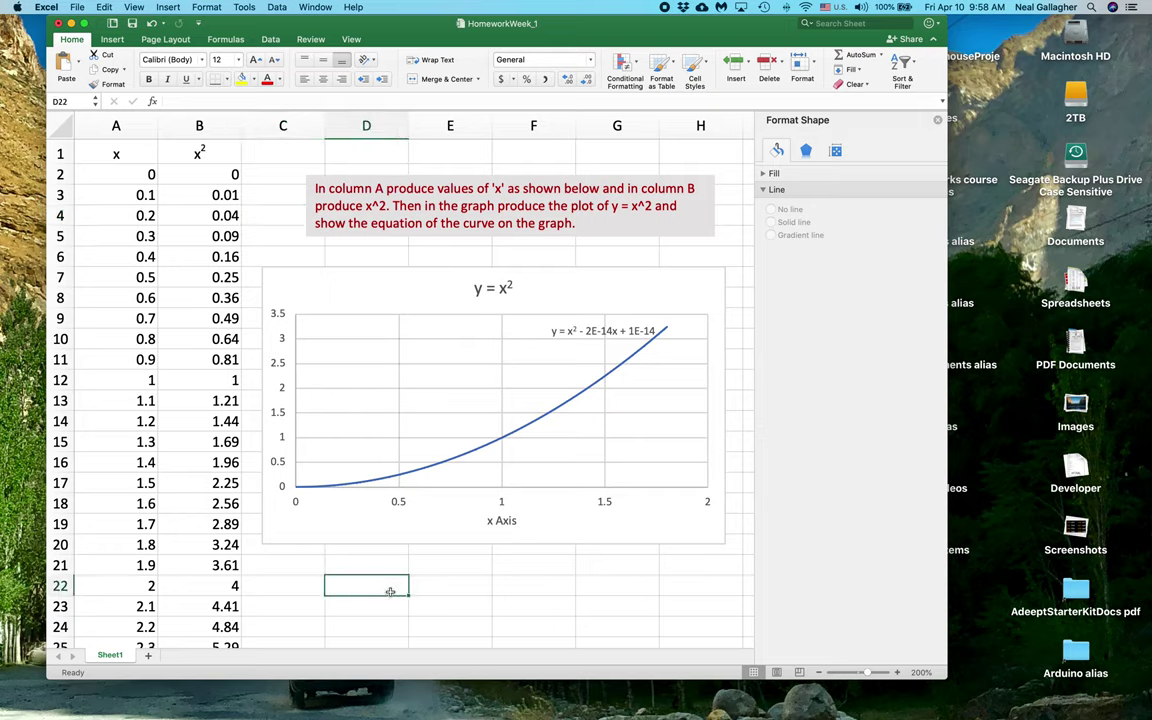